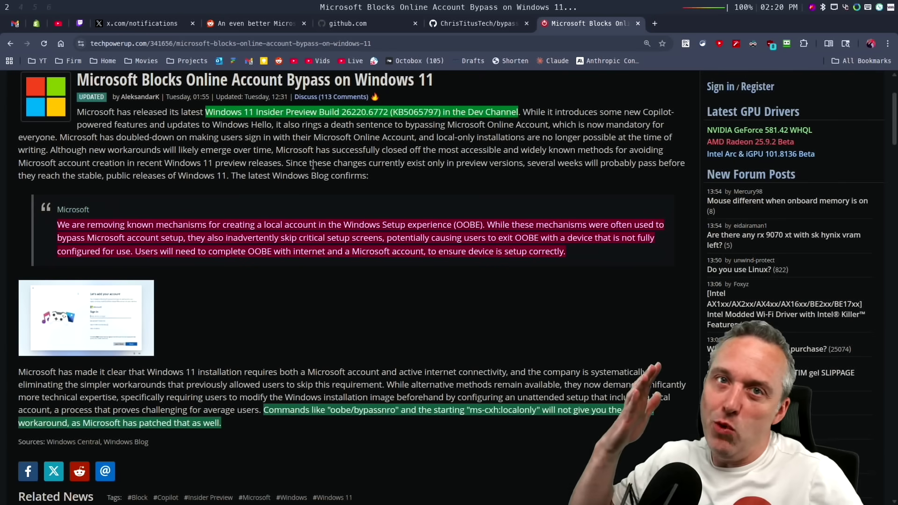
Switch to workspace 4, where the Windows 11 VM waits at the Microsoft account sign-in page.
key("super+4")
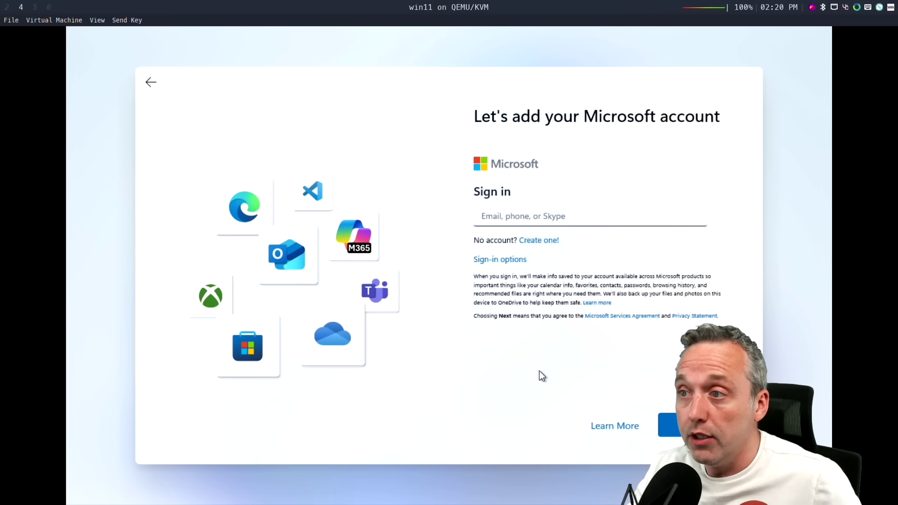
Run oobe/bypassnro from an admin command prompt over setup; the command fails.
key("shift+F10")
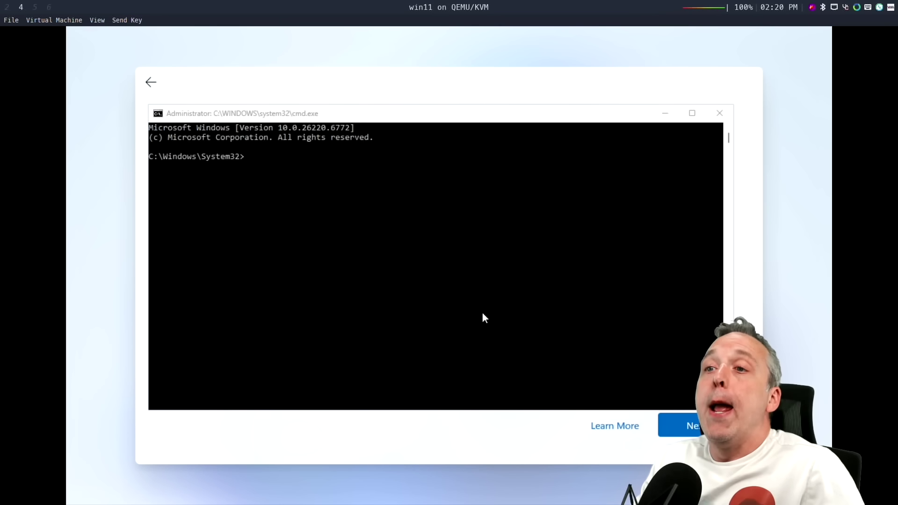
type("oobe/")
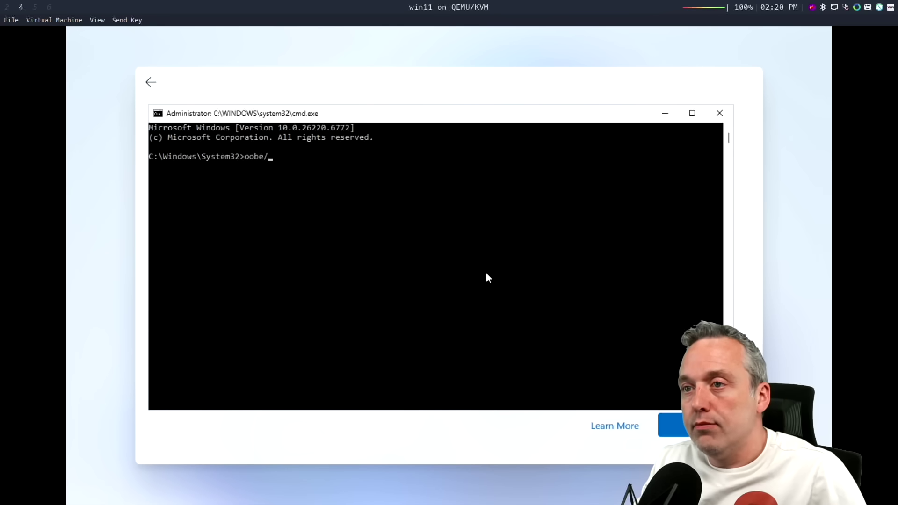
type("bypassnro")
key("Return")
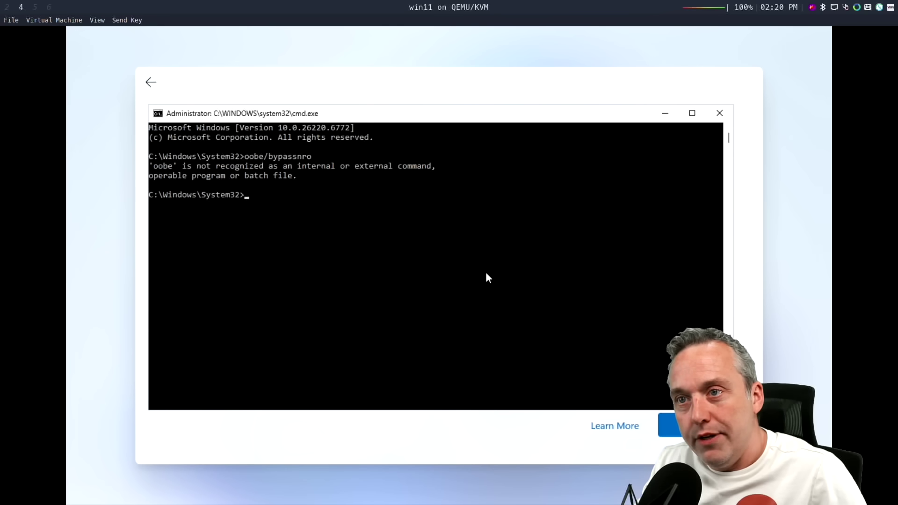
Run 'start ms-cxh:localonly' to relaunch setup in local-only account mode.
type("start")
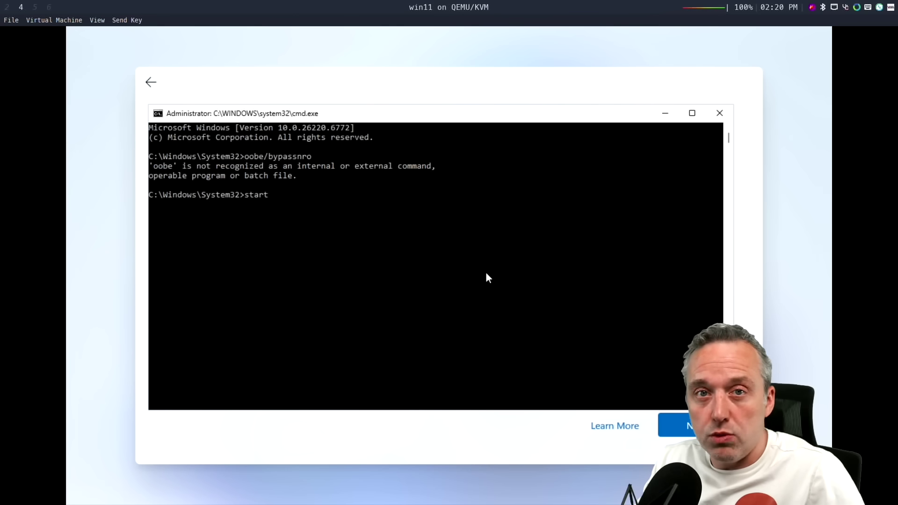
type(" x")
key("BackSpace")
type("ms")
type("-xc")
key("BackSpace")
key("BackSpace")
type("cxh")
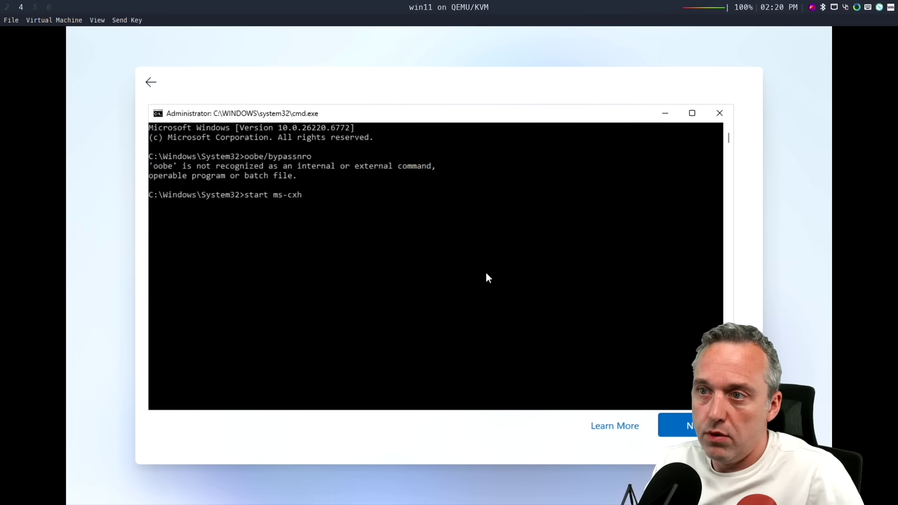
type(":localonly")
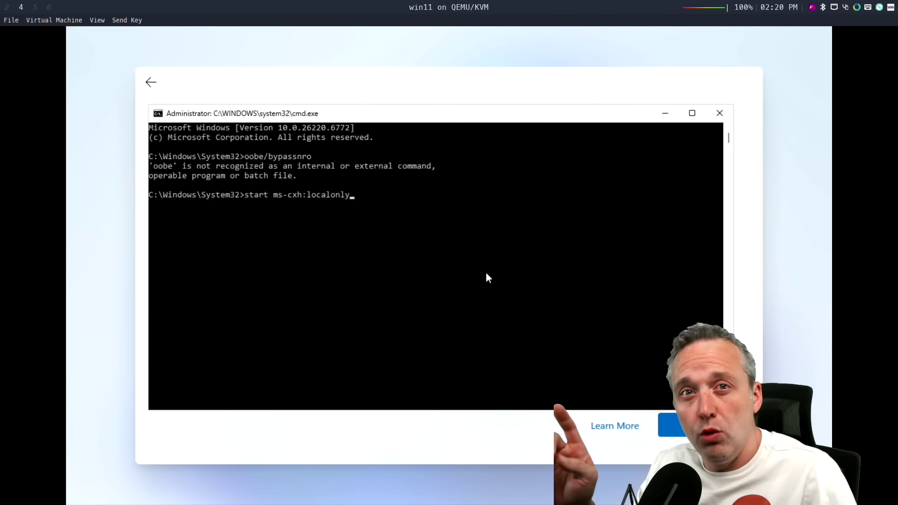
key("Return")
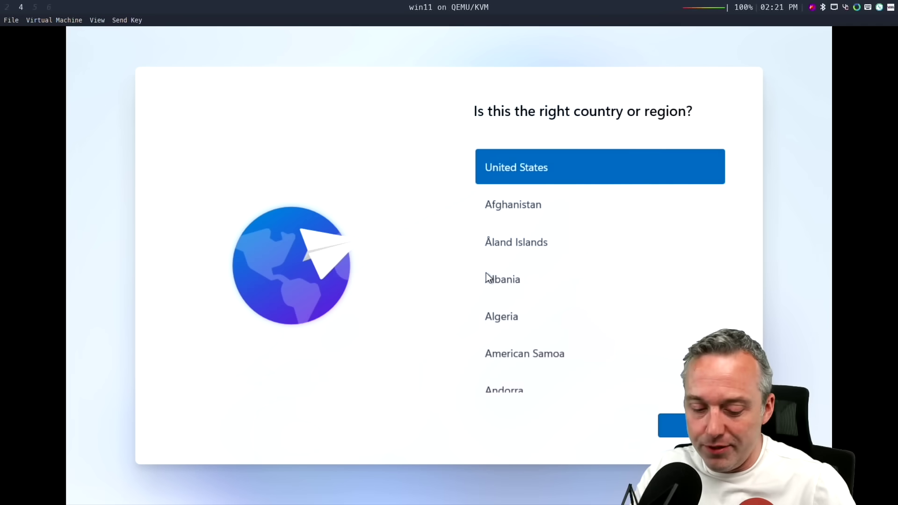
Run 'start ms-cxh:localonly' again from a command prompt over the country screen.
key("shift+F10")
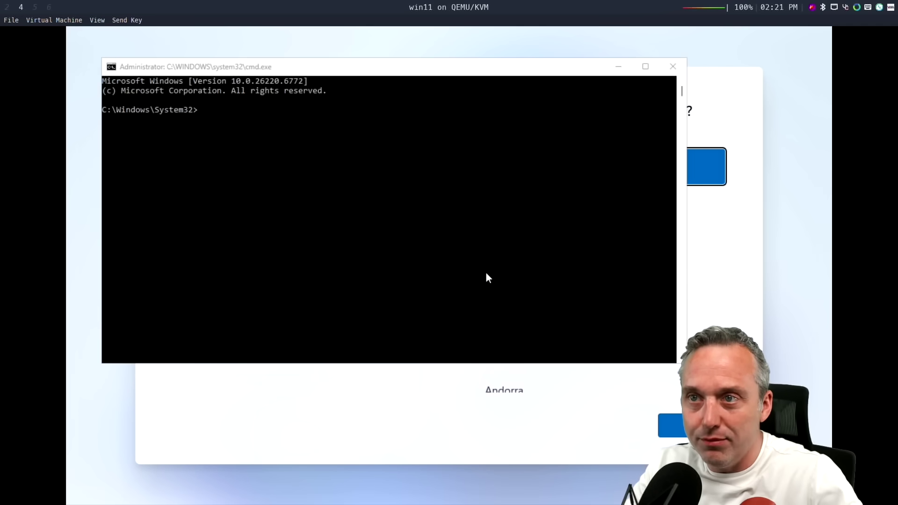
left_click(291, 116)
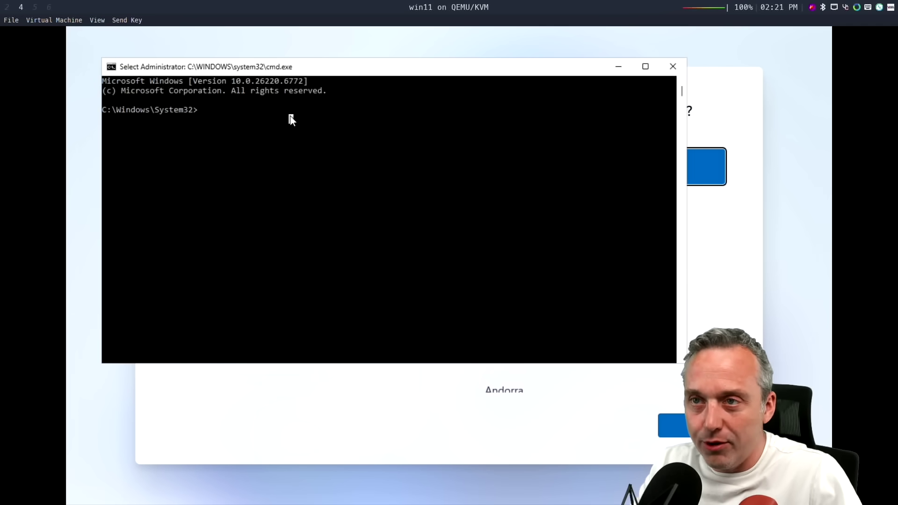
type("start")
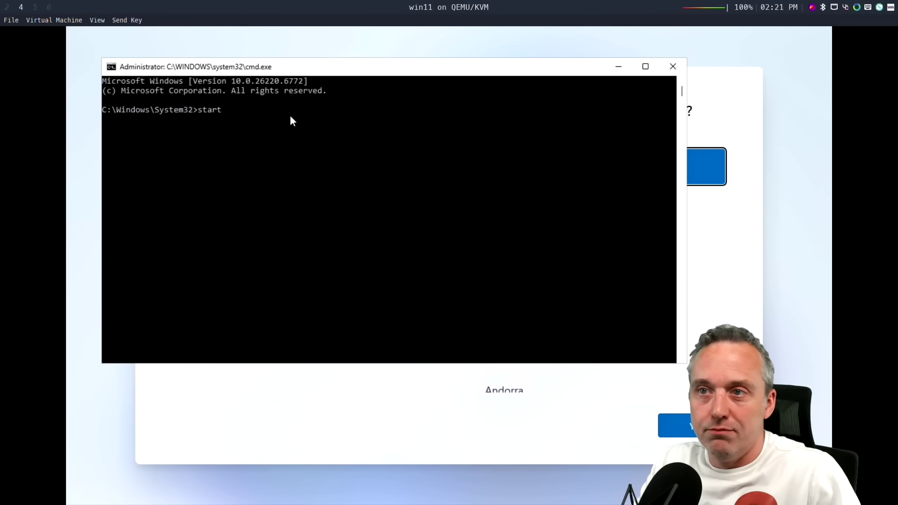
type(" ms-cxh:localonly")
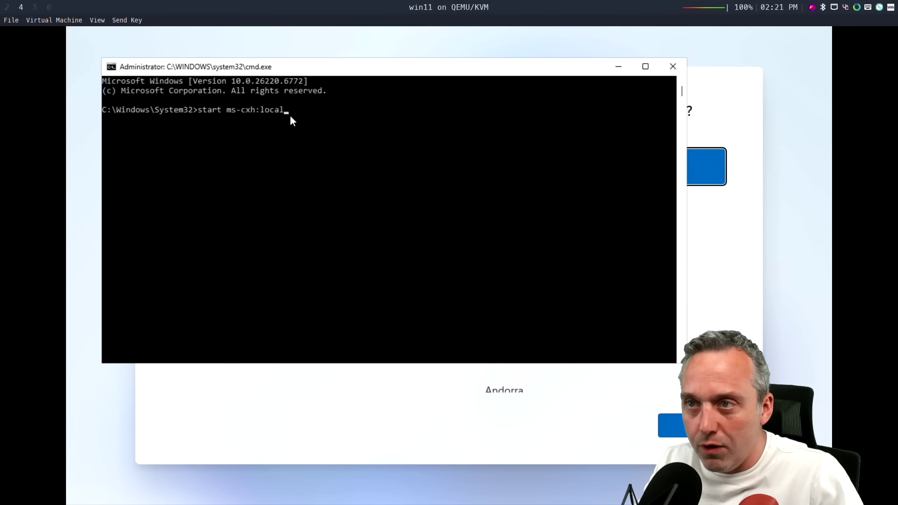
key("Return")
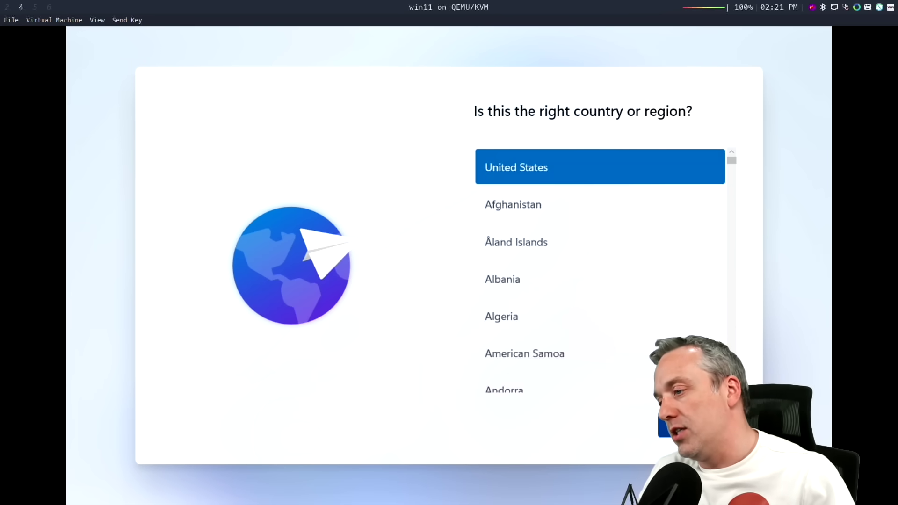
Confirm United States and the US keyboard, mute the VM, and skip a second layout.
left_click(688, 426)
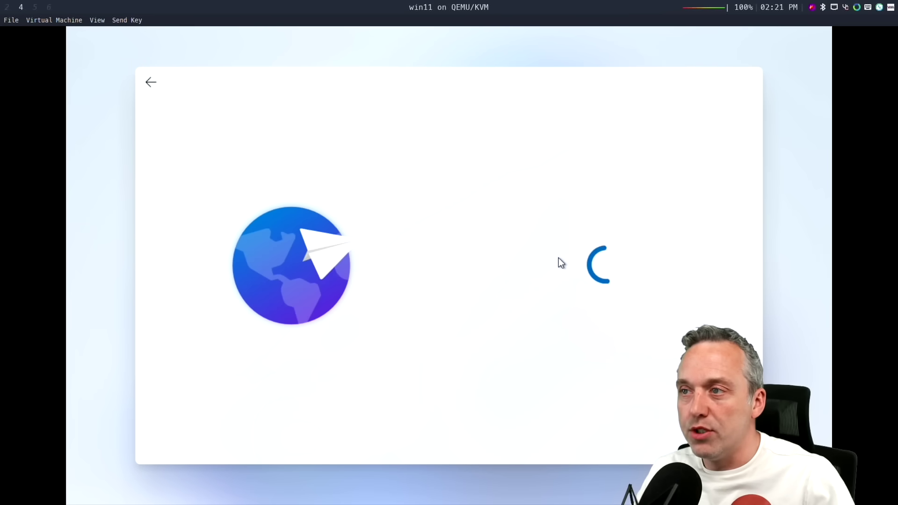
left_click(672, 426)
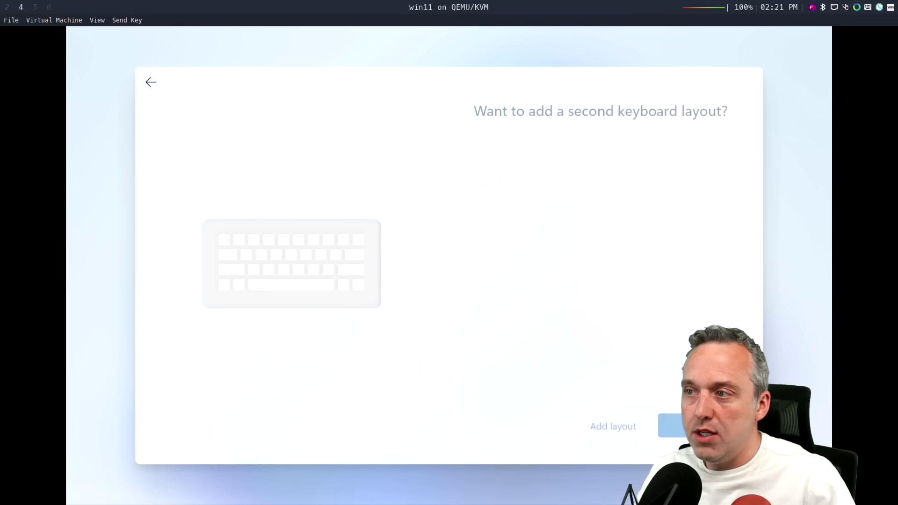
key("XF86AudioMute")
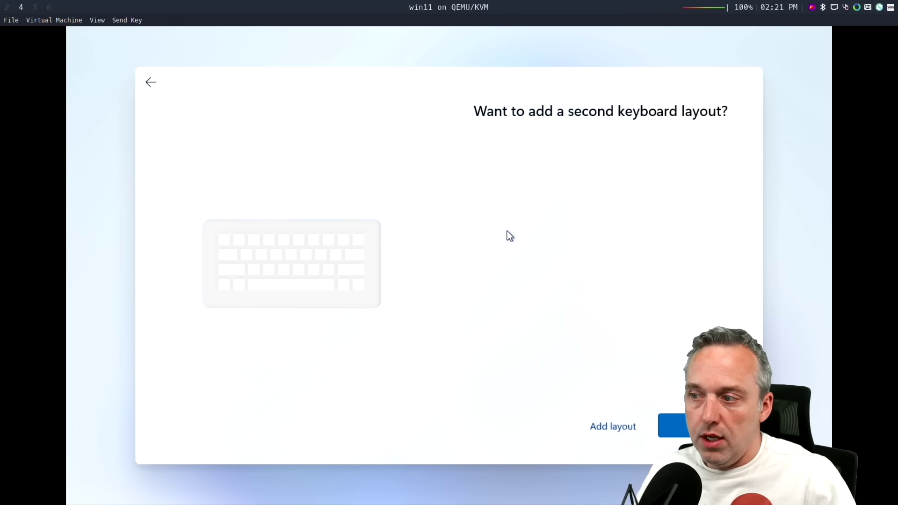
left_click(674, 426)
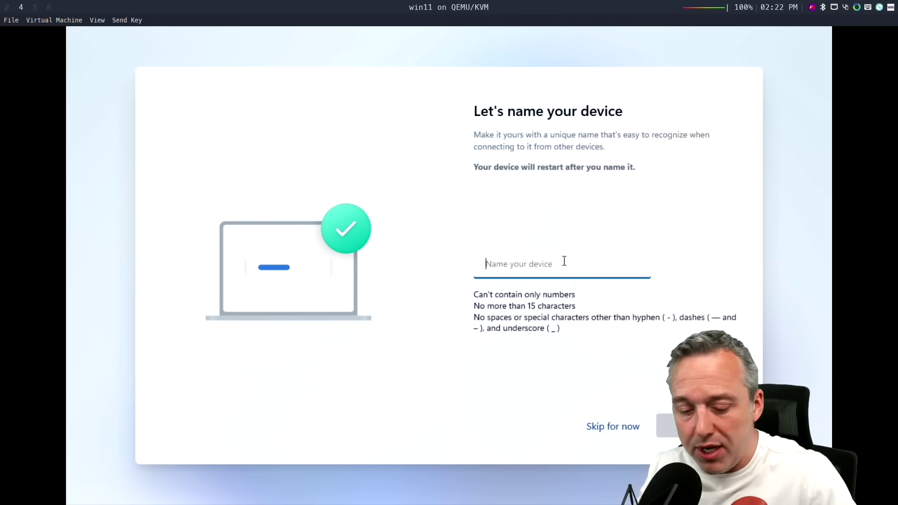
Download the bypass script with 'curl -L christitus.com/bypass -o skip.cmd' in a command prompt.
key("shift+F10")
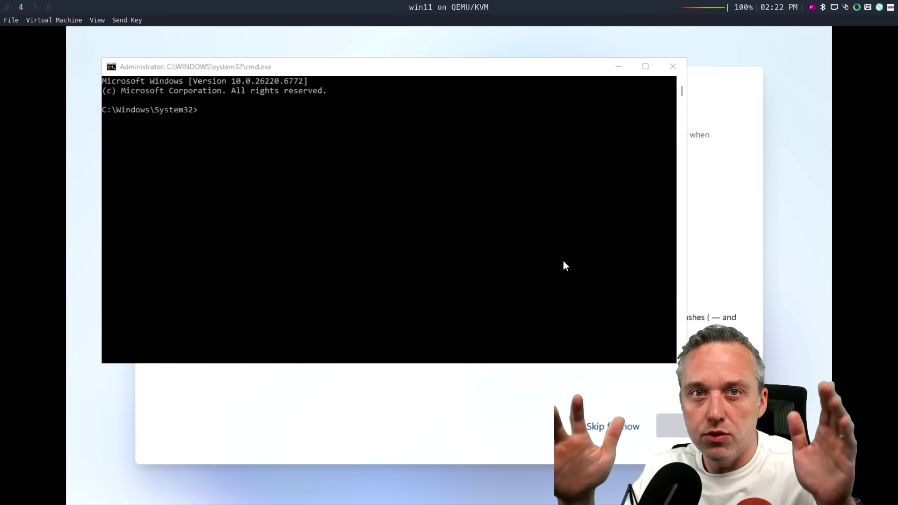
left_click(343, 129)
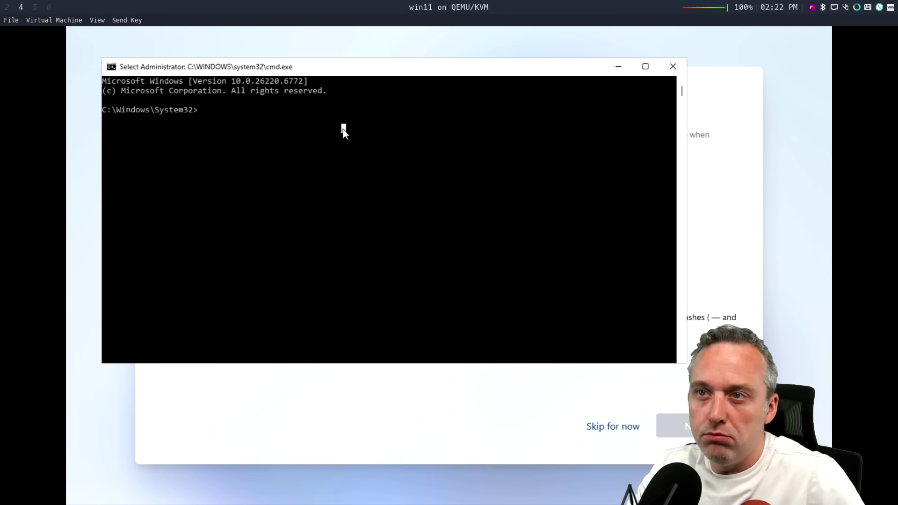
type("curl -")
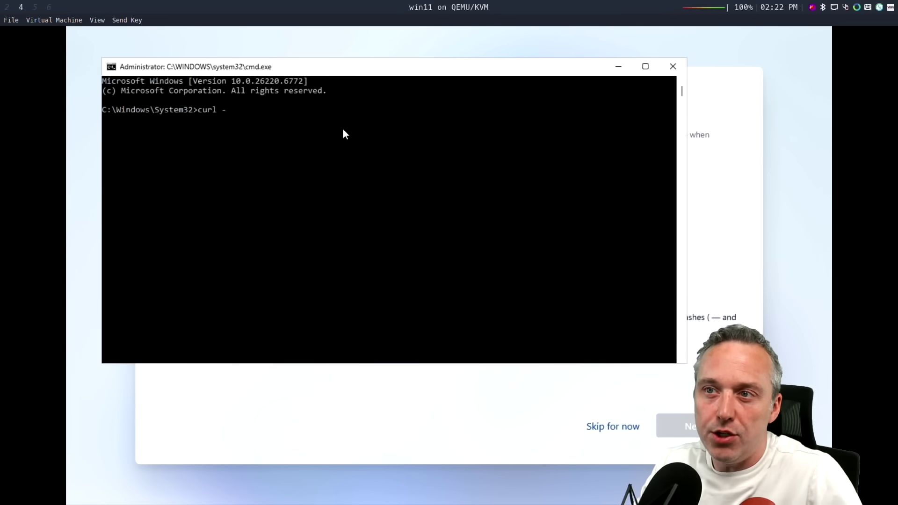
type("L")
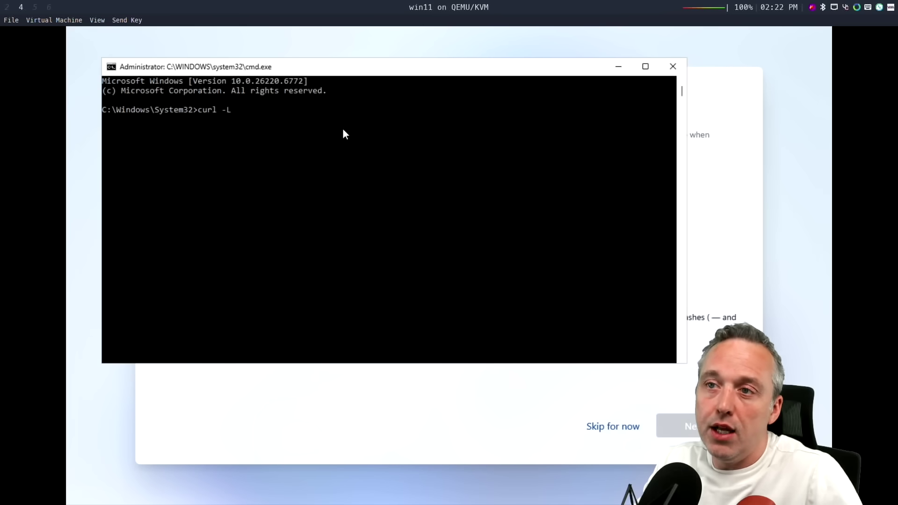
type(" christitus.com/bypass -o")
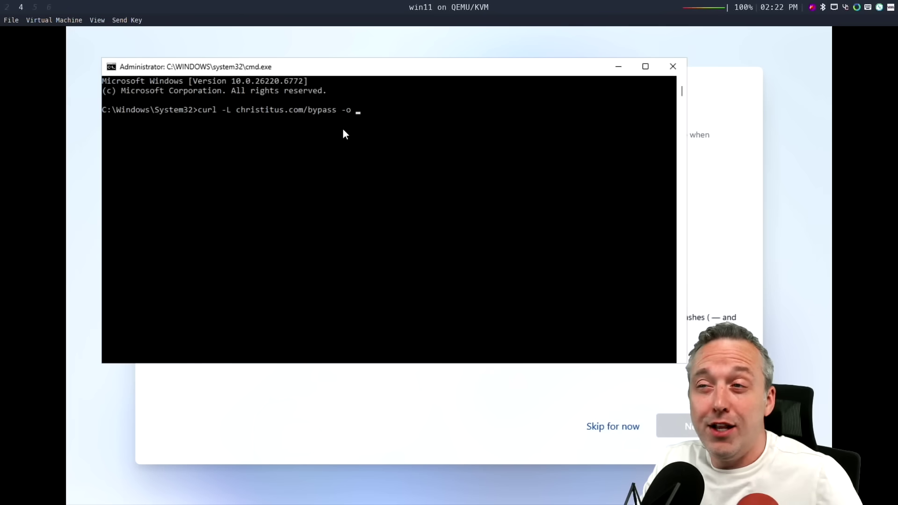
type("skip.cmd")
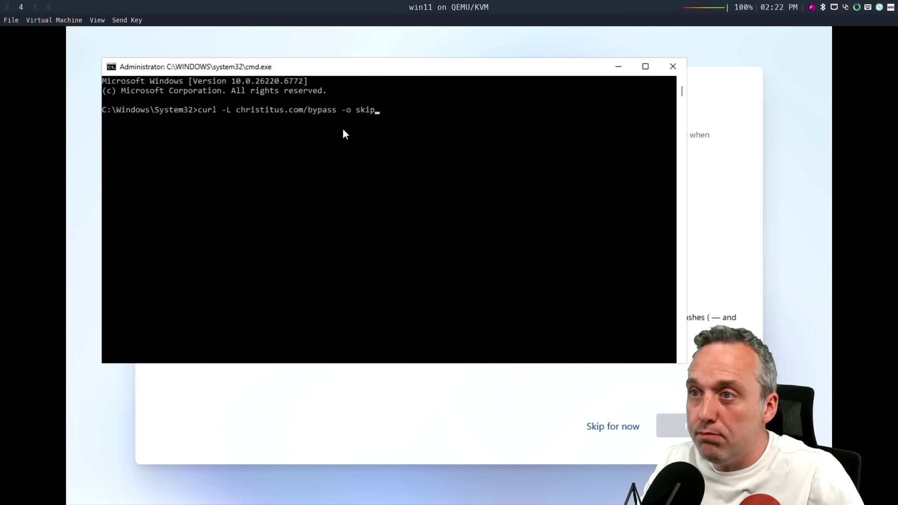
key("Return")
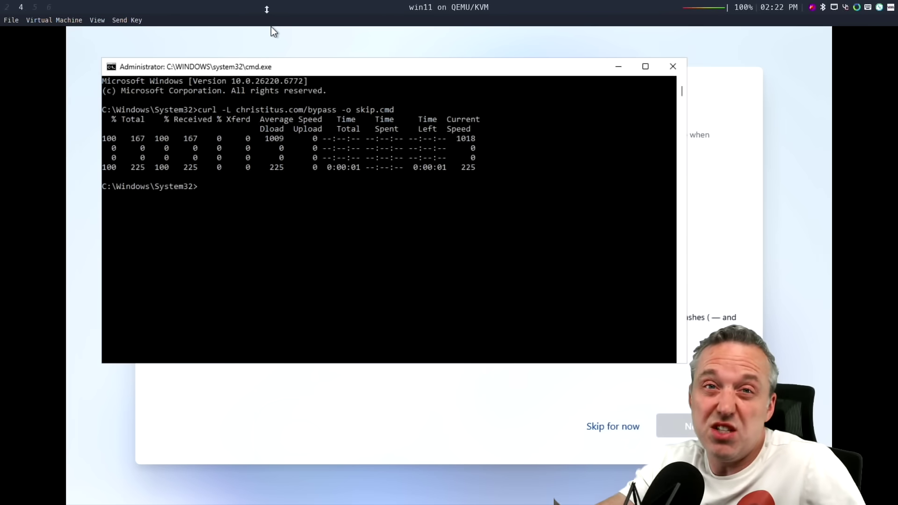
Open unattend.xml in the bypassnro GitHub repository and scroll down to its RunSynchronous commands.
key("super+2")
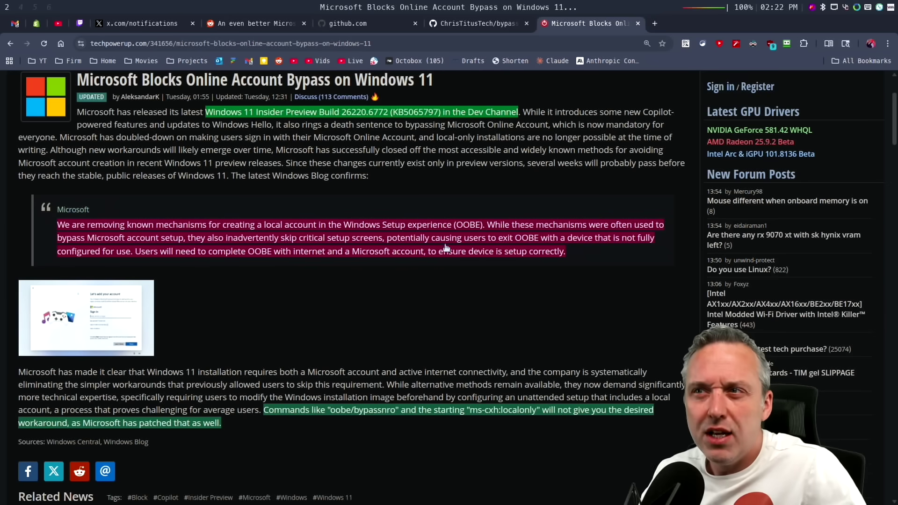
left_click(478, 24)
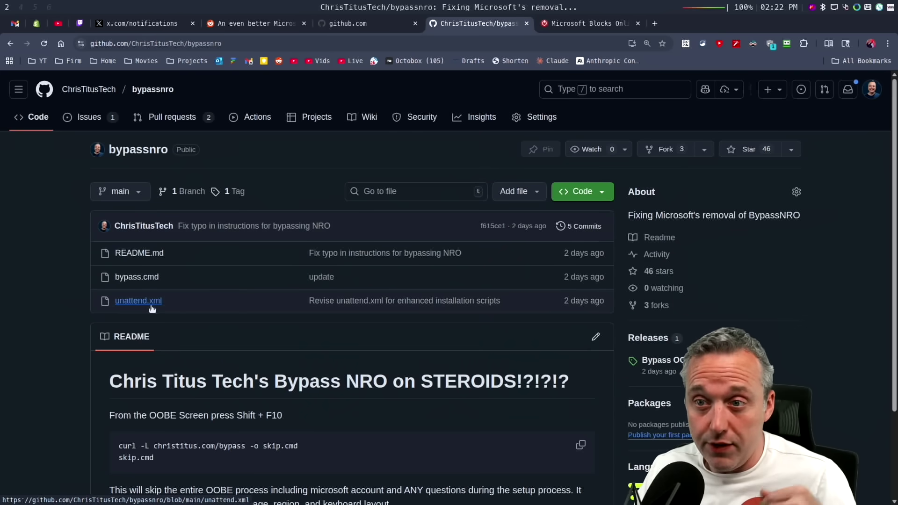
left_click(232, 314)
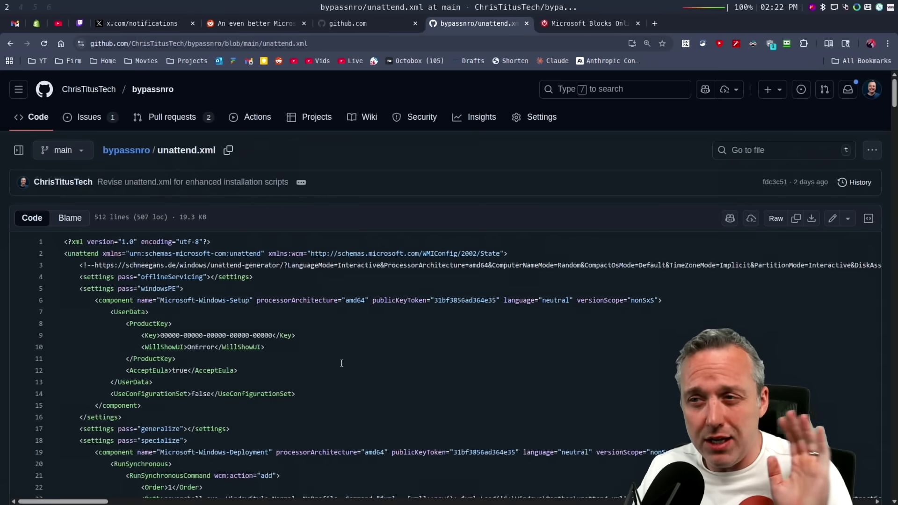
scroll(333, 359, "down", 2)
scroll(333, 357, "down", 2)
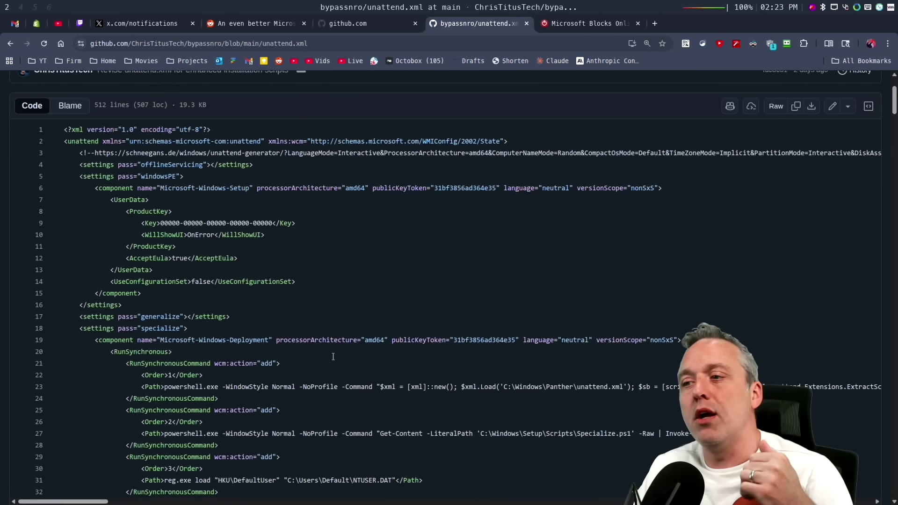
scroll(333, 354, "down", 10)
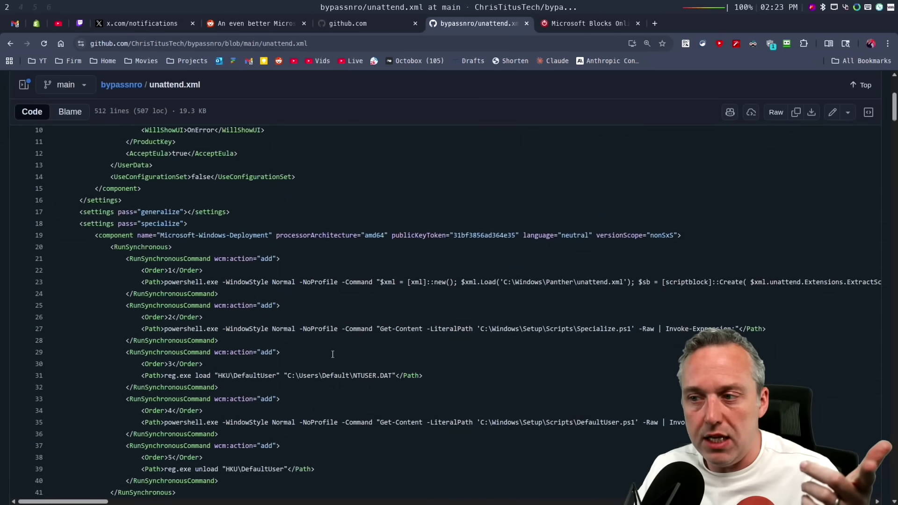
Open the Schneegans unattend generator in a new tab and scroll through its sections to System tweaks.
left_click(654, 23)
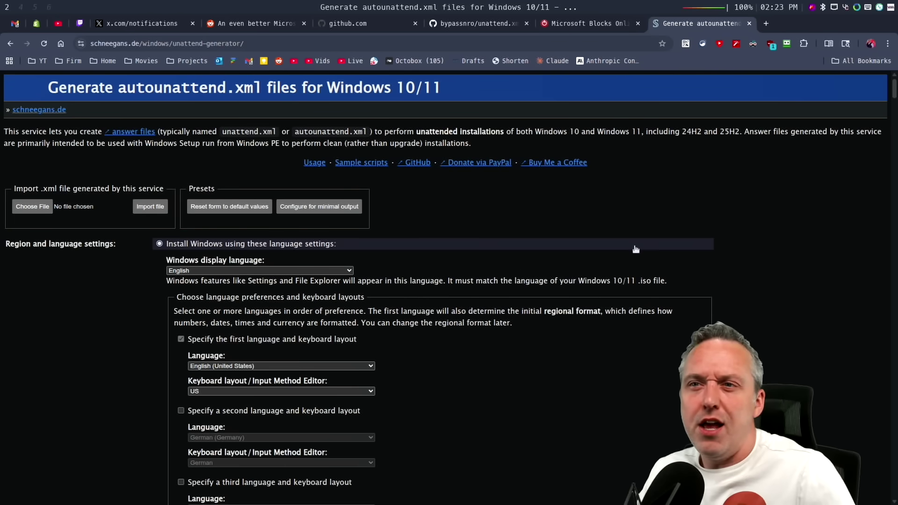
scroll(575, 331, "down", 8)
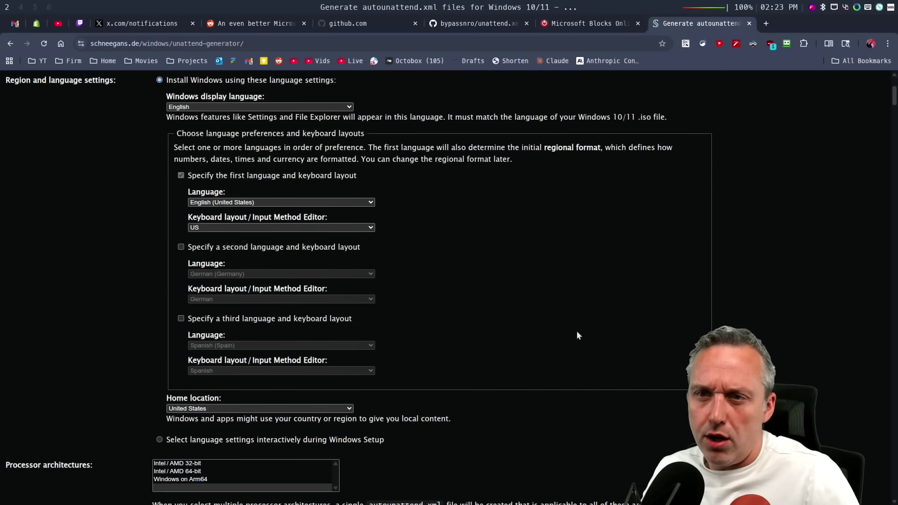
scroll(548, 327, "down", 15)
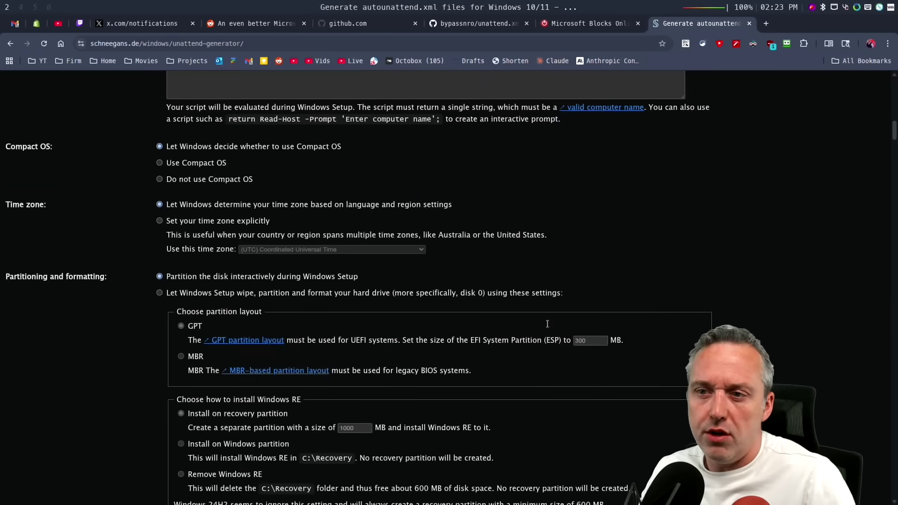
scroll(549, 326, "down", 2)
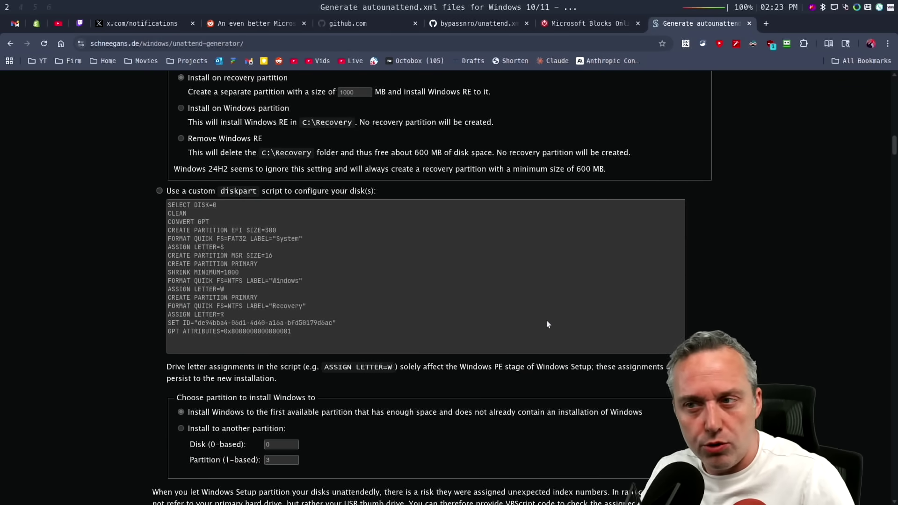
scroll(548, 323, "down", 12)
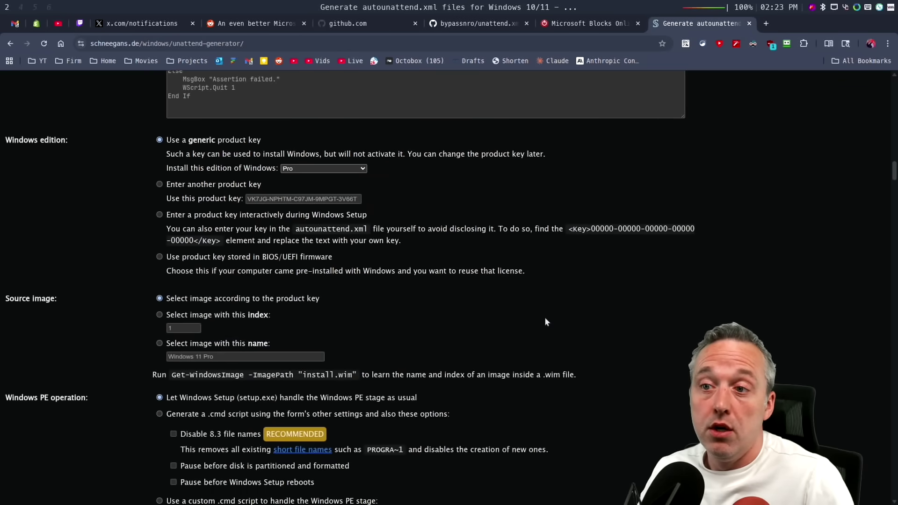
scroll(545, 322, "down", 14)
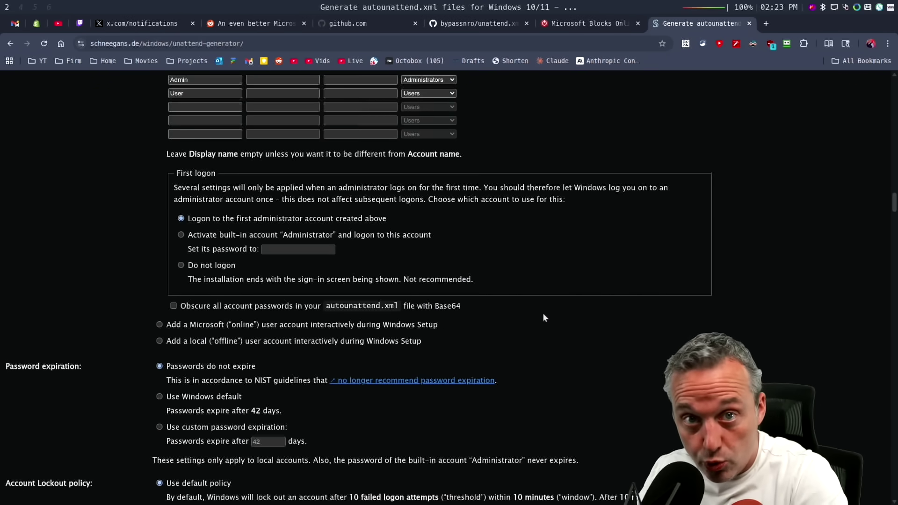
scroll(544, 318, "down", 10)
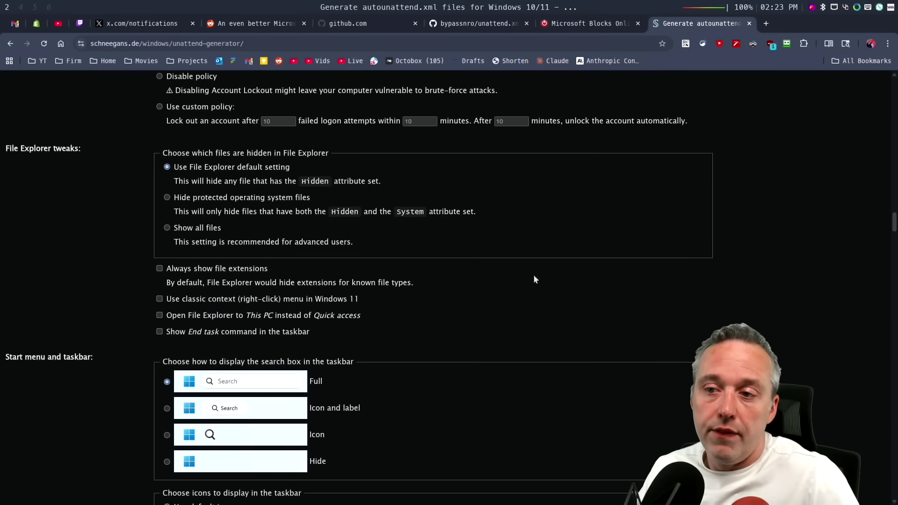
scroll(505, 333, "down", 3)
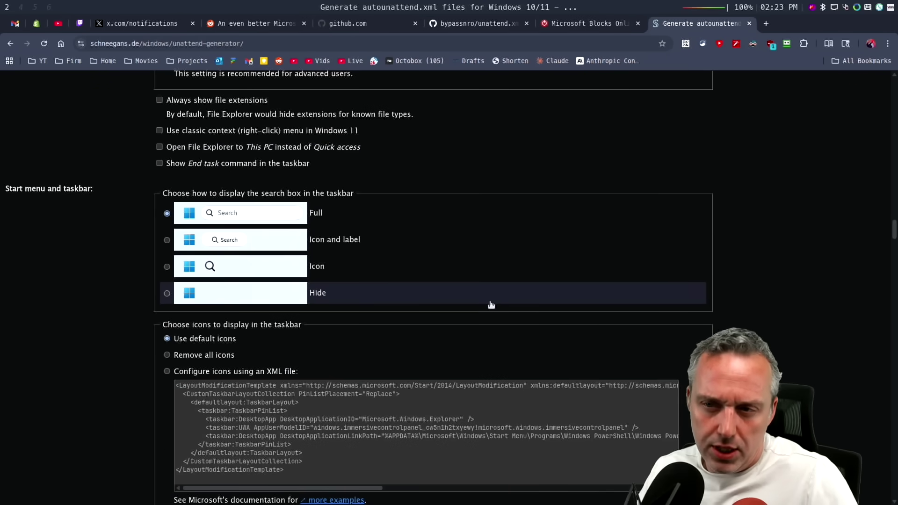
scroll(486, 300, "down", 15)
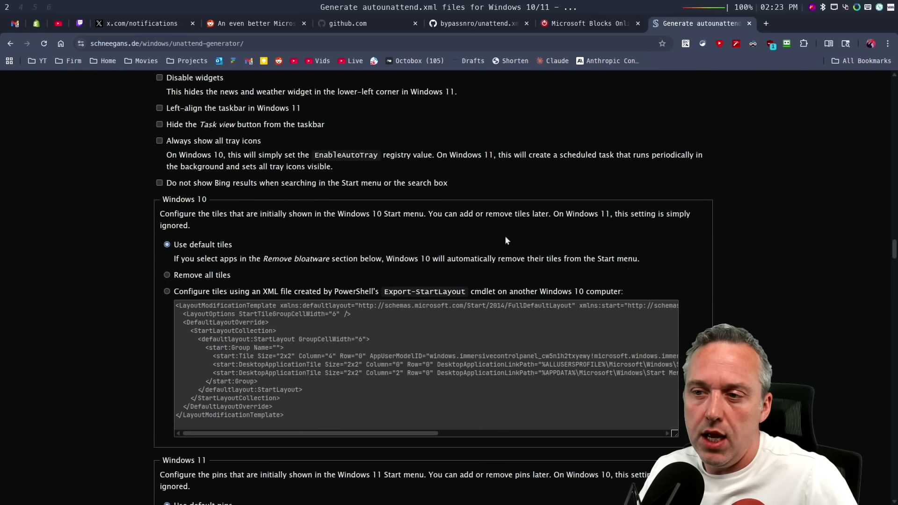
scroll(537, 249, "down", 6)
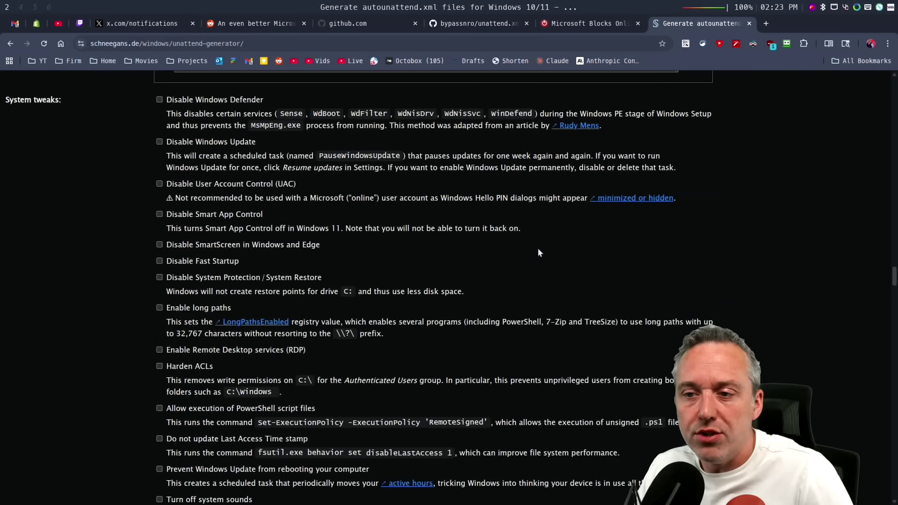
Back in the VM, enter skip.cmd at the command prompt to run the bypass script.
scroll(537, 253, "down", 5)
key("super+4")
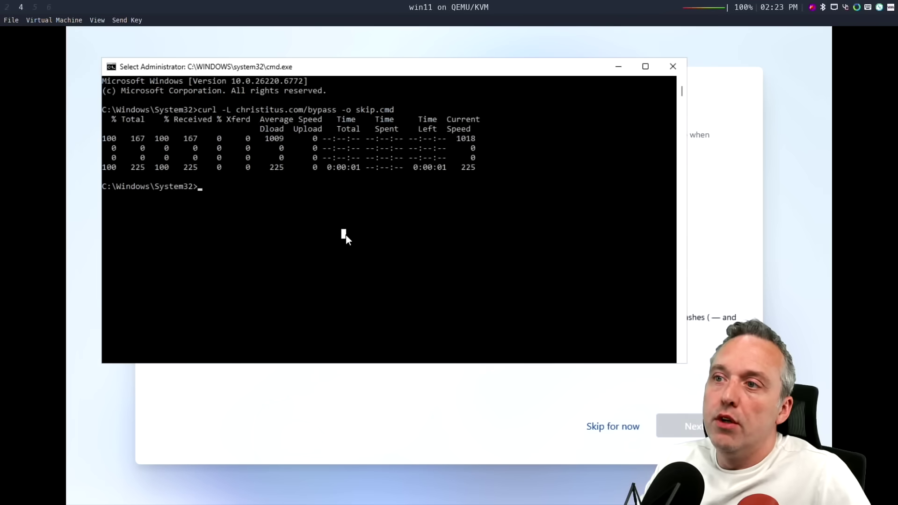
type("skip.")
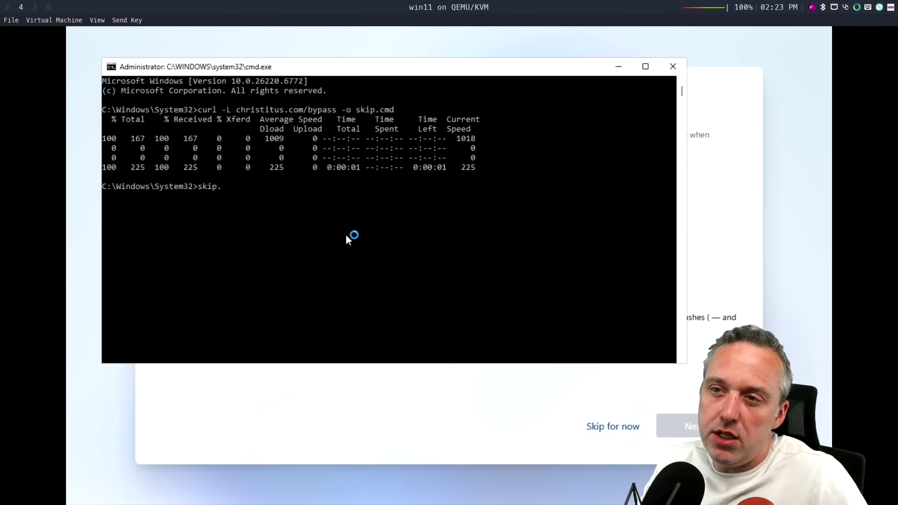
key("Tab")
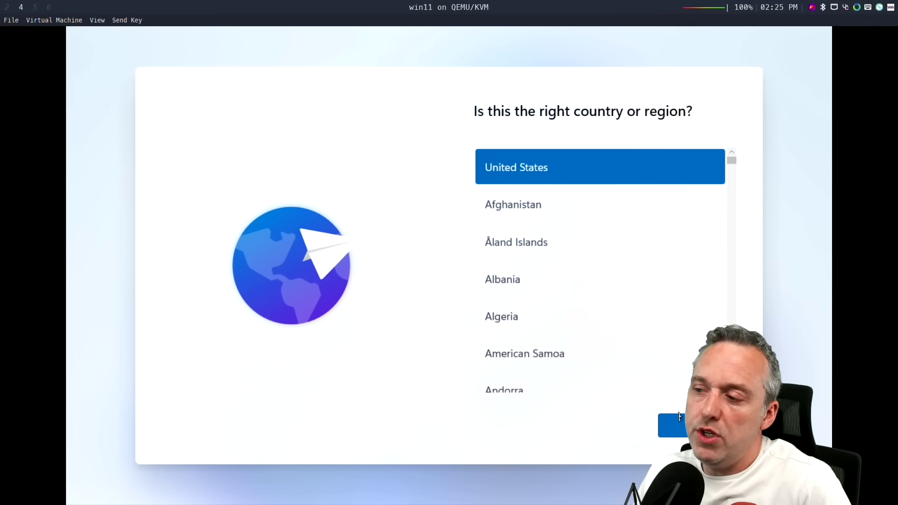
Confirm United States and the US keyboard layout, and skip adding a second layout.
left_click(674, 426)
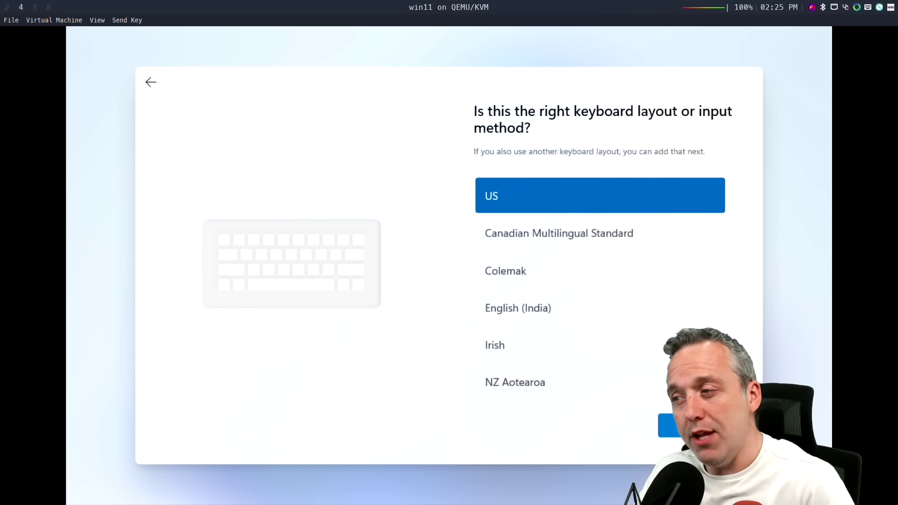
left_click(674, 426)
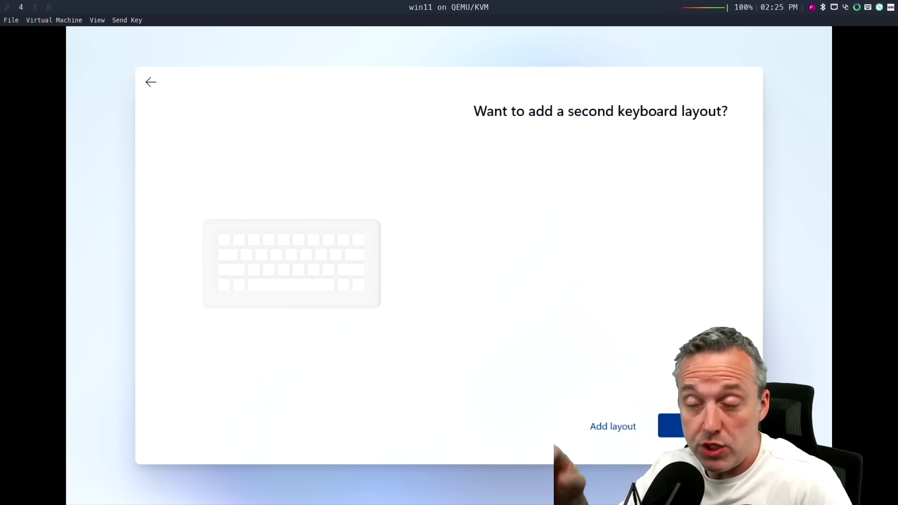
key("Return")
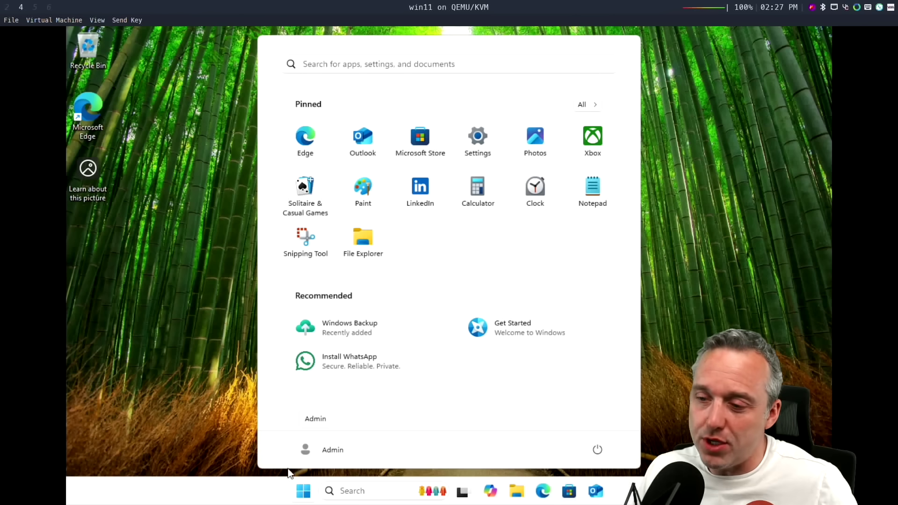
Open the Run dialog from the Start button's right-click menu.
right_click(304, 490)
left_click(282, 423)
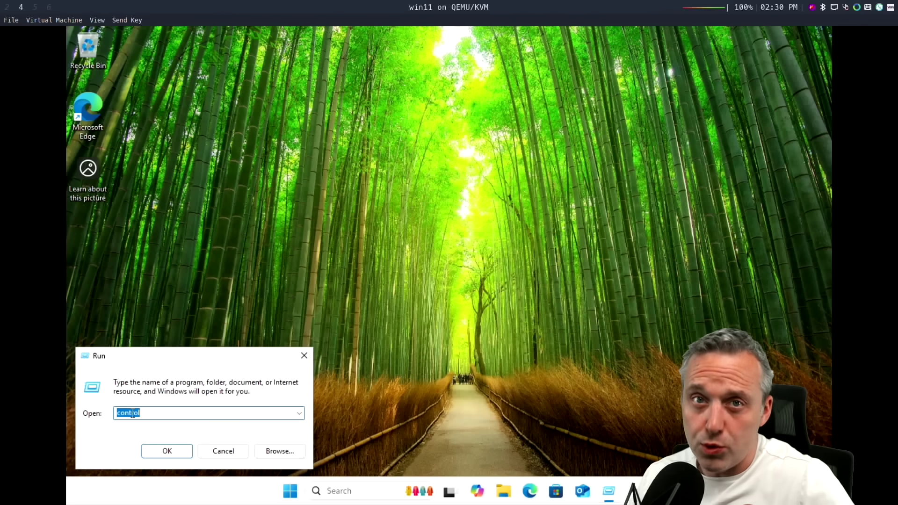
In Control Panel's User Accounts, change your account name from Admin to 'Microsoft Sucks'.
left_click(159, 452)
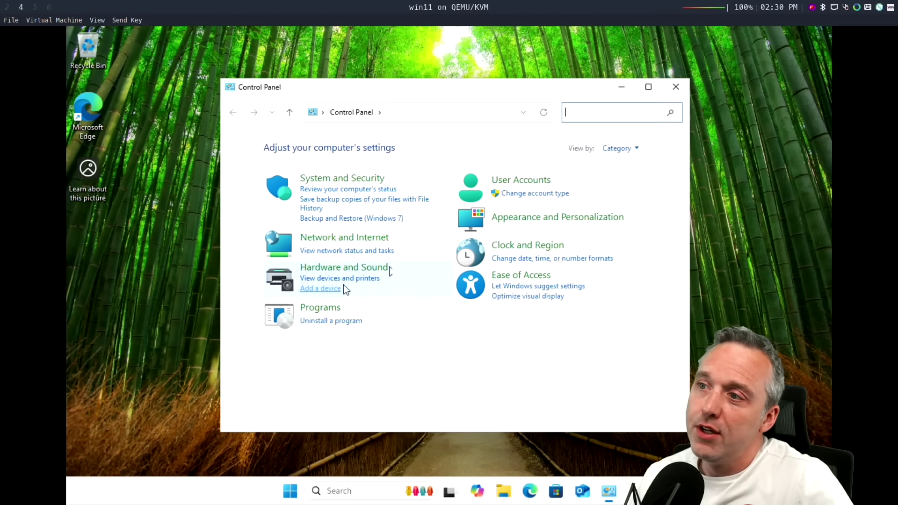
left_click(494, 183)
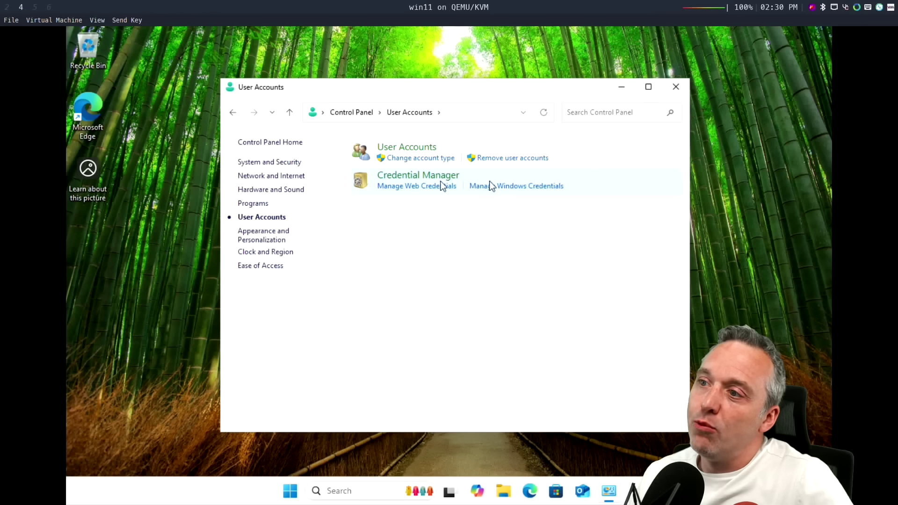
left_click(390, 149)
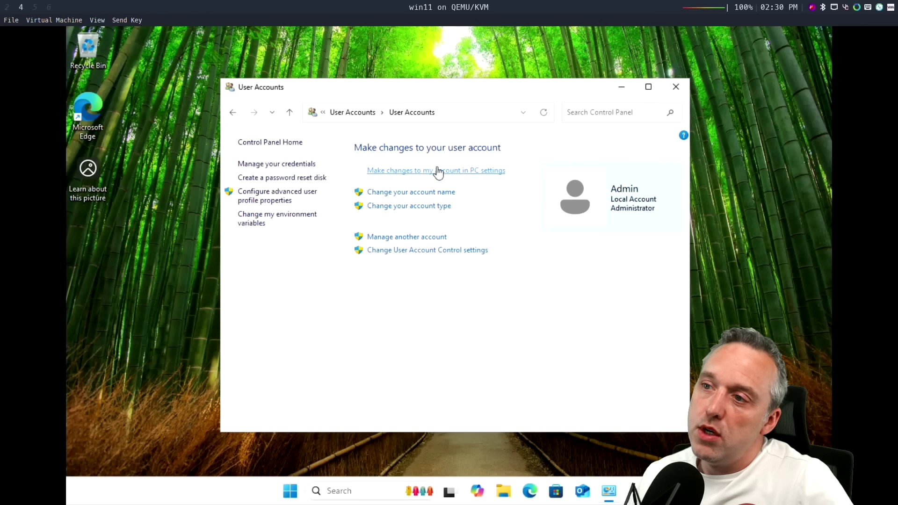
left_click(436, 193)
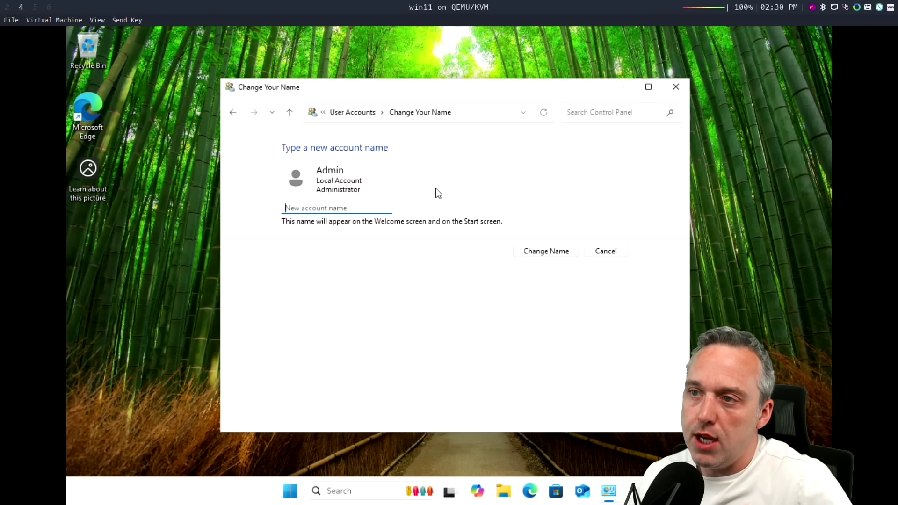
left_click(337, 205)
type("Microsoft Sucks")
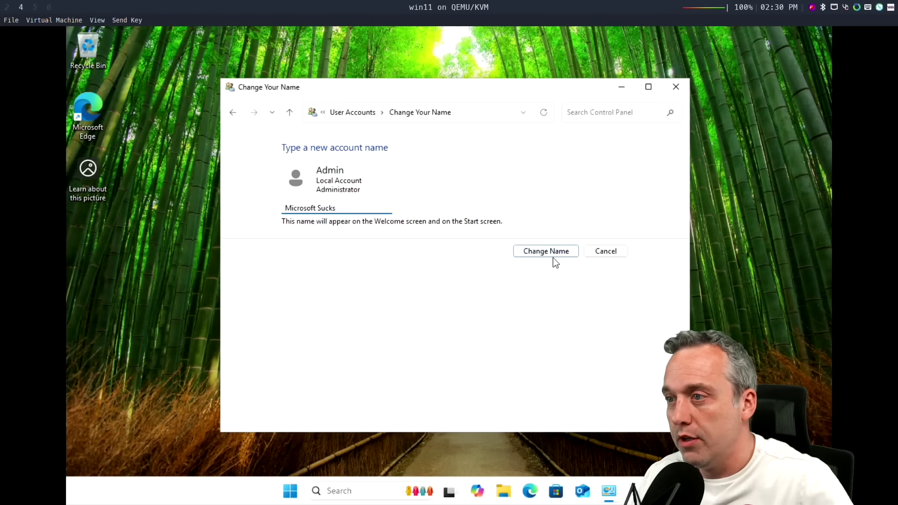
left_click(549, 253)
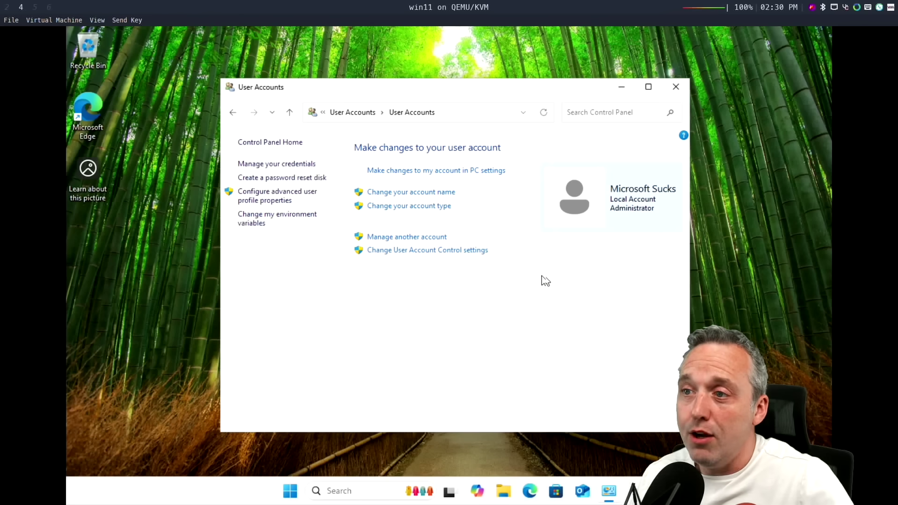
Close the User Accounts window and restart Windows from the Start button's right-click menu.
left_click(676, 87)
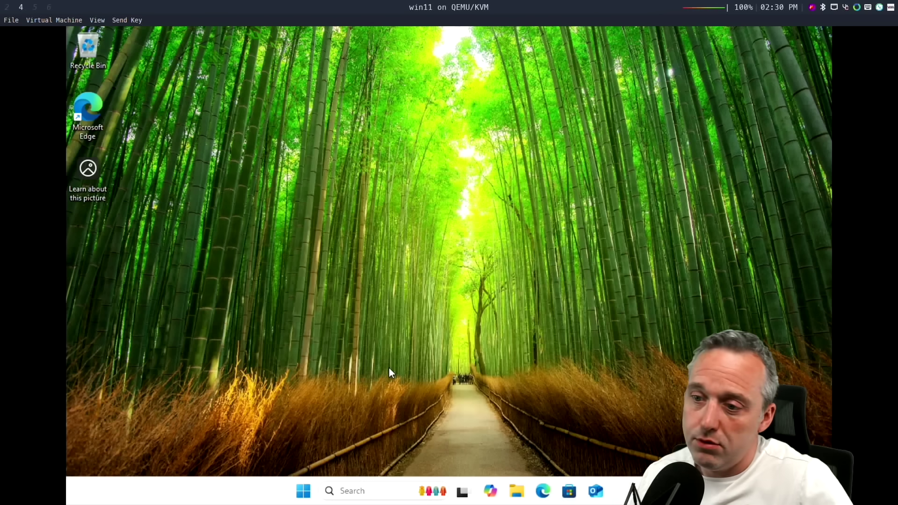
right_click(306, 482)
mouse_move(314, 442)
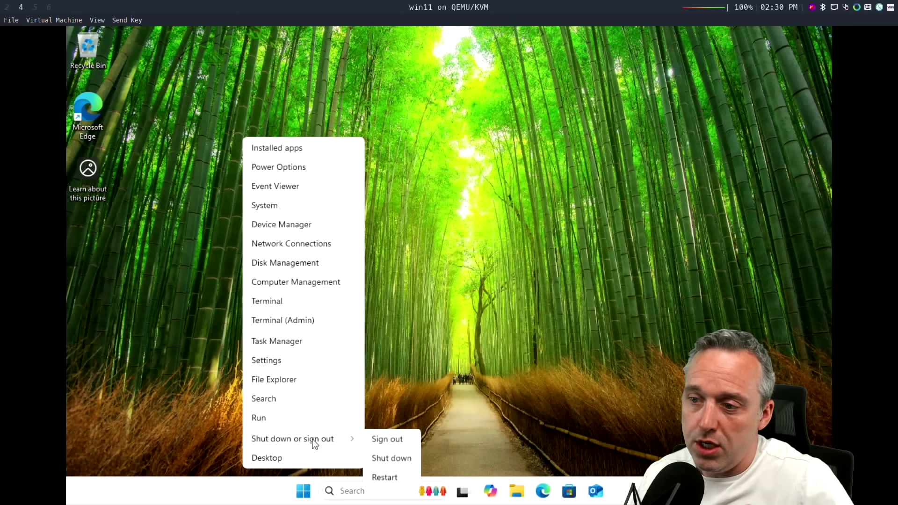
left_click(397, 478)
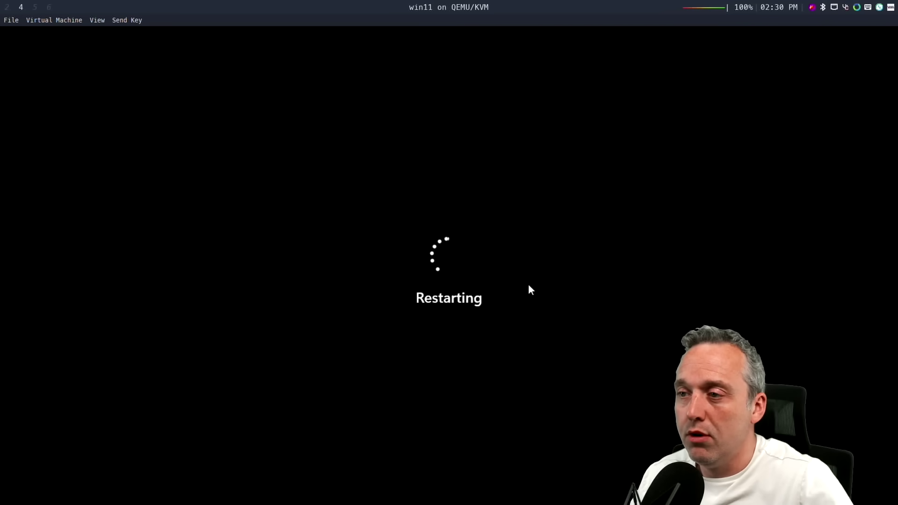